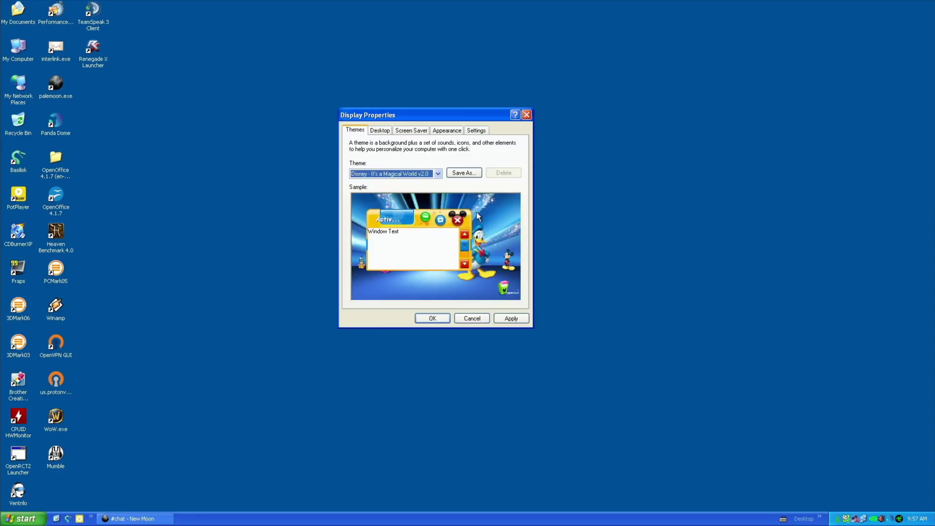
Apply the Disney theme, then look through the Start menu's All Programs list.
click(508, 320)
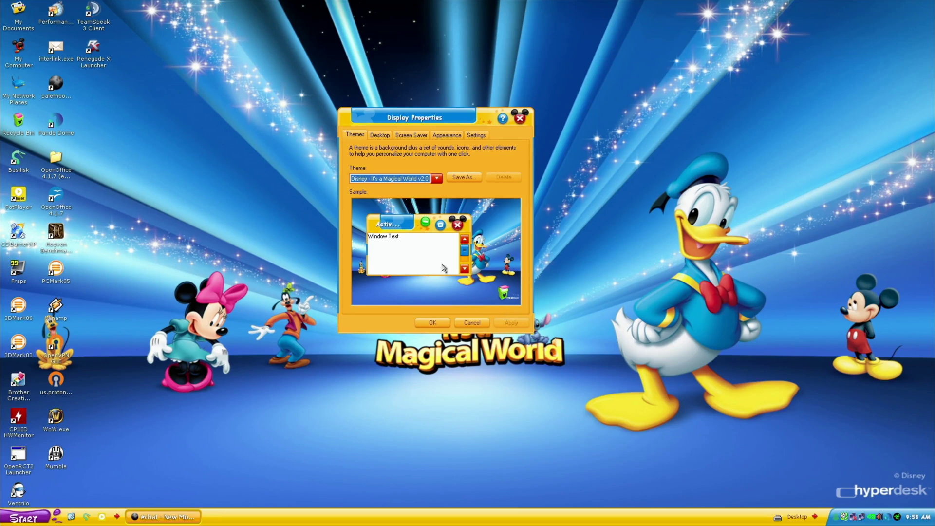
click(35, 517)
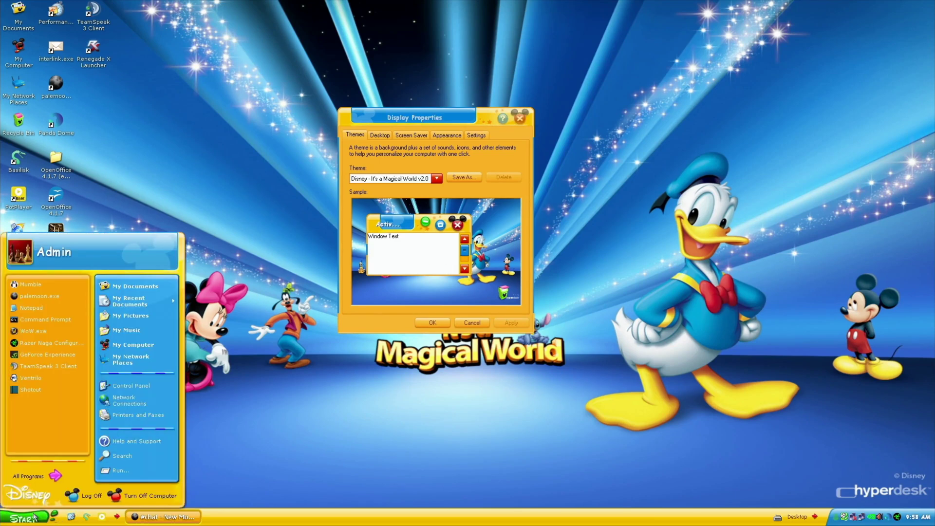
click(30, 476)
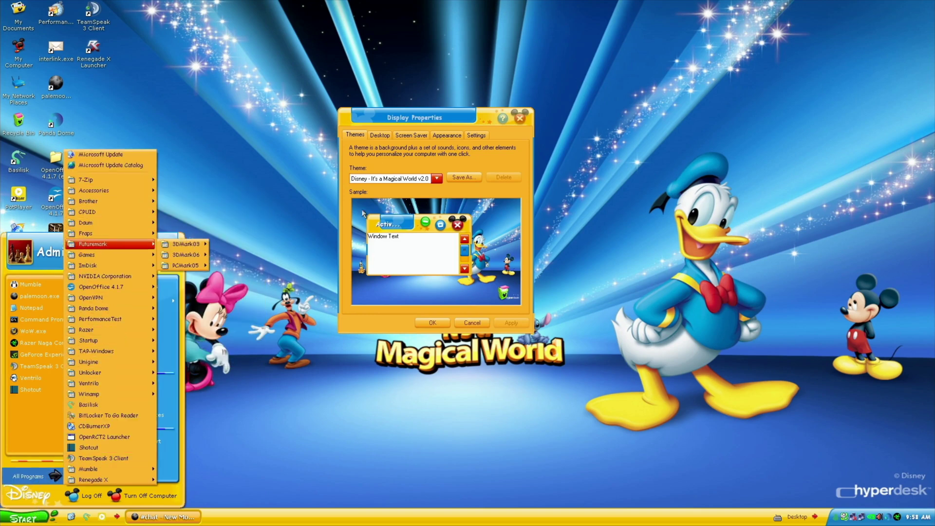
click(390, 159)
Switch the desktop theme to Luna Element Black v5.1 + CSS and apply it.
click(434, 180)
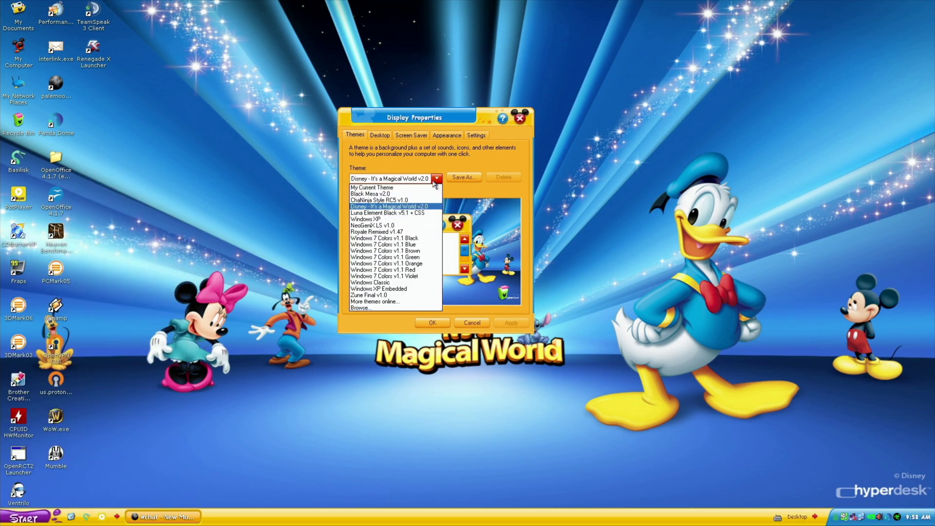
click(436, 213)
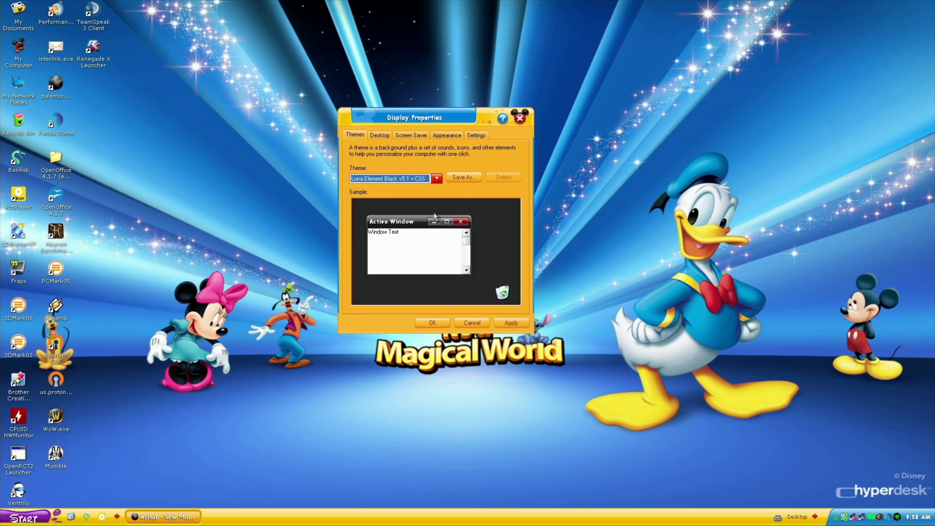
click(512, 322)
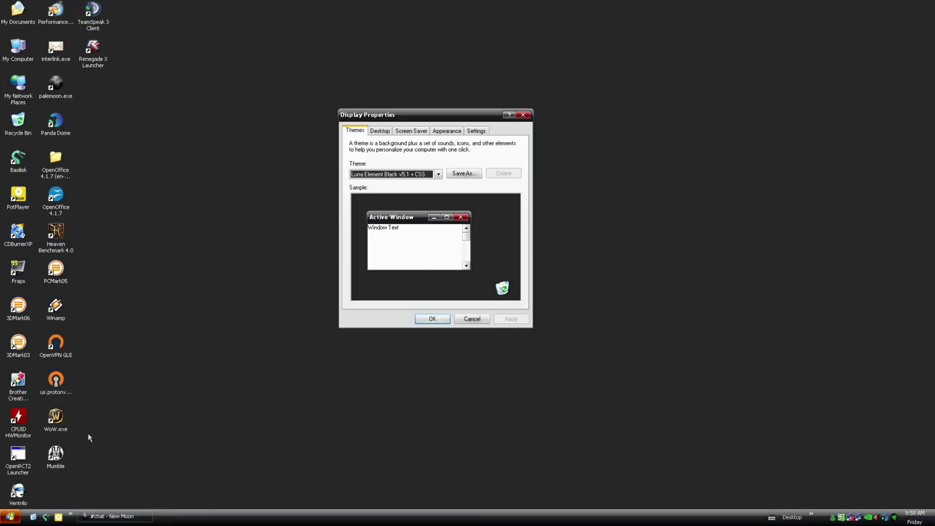
Look through the Start menu's All Programs list and close it without launching anything.
click(9, 517)
click(58, 482)
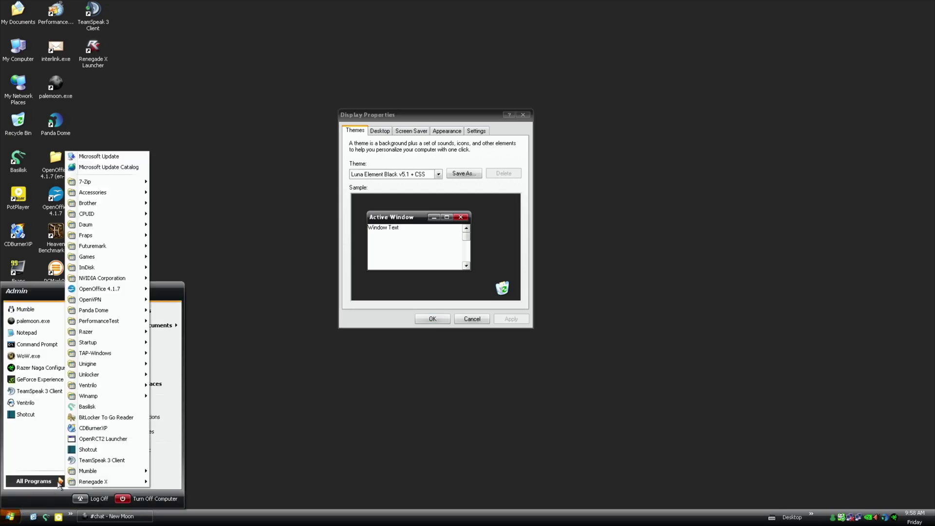
mouse_move(104, 473)
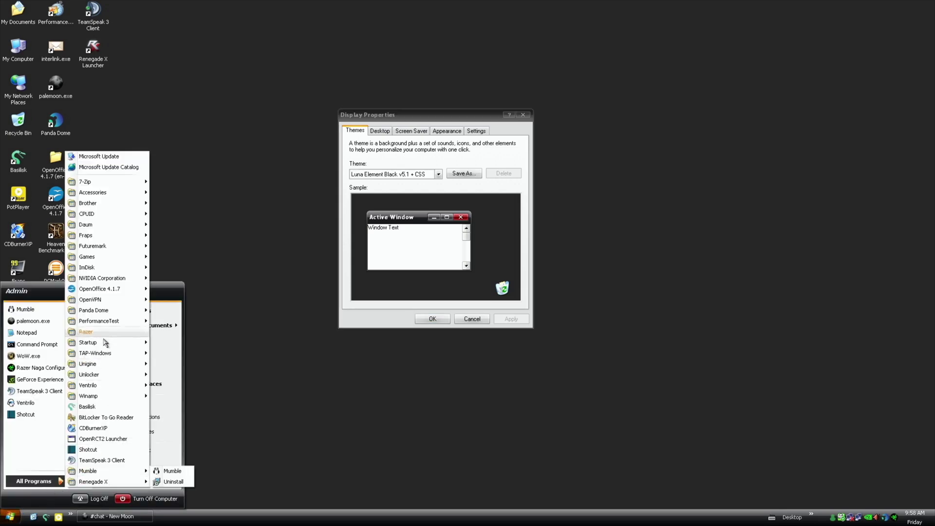
click(311, 185)
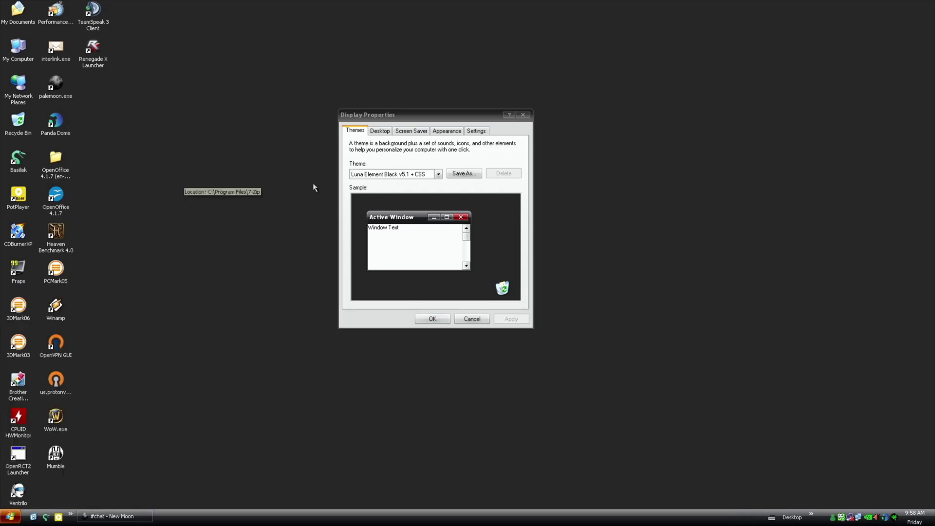
Try the NeoGeniX LS v1.0 theme, then apply Zune Final v1.0 instead.
click(422, 177)
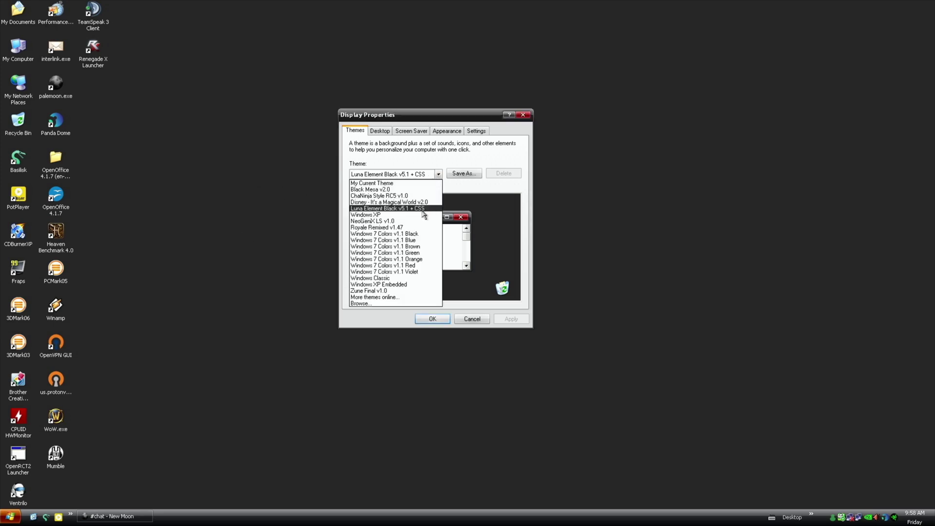
click(421, 221)
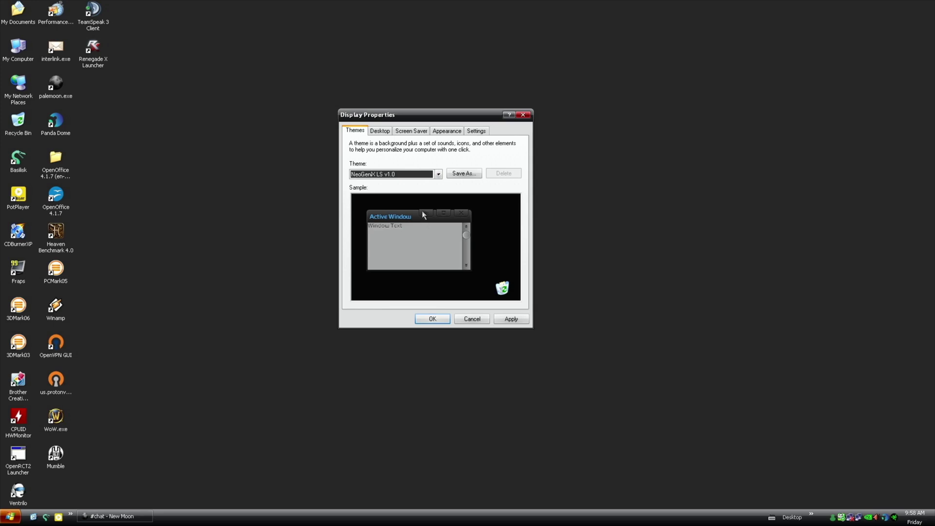
click(439, 176)
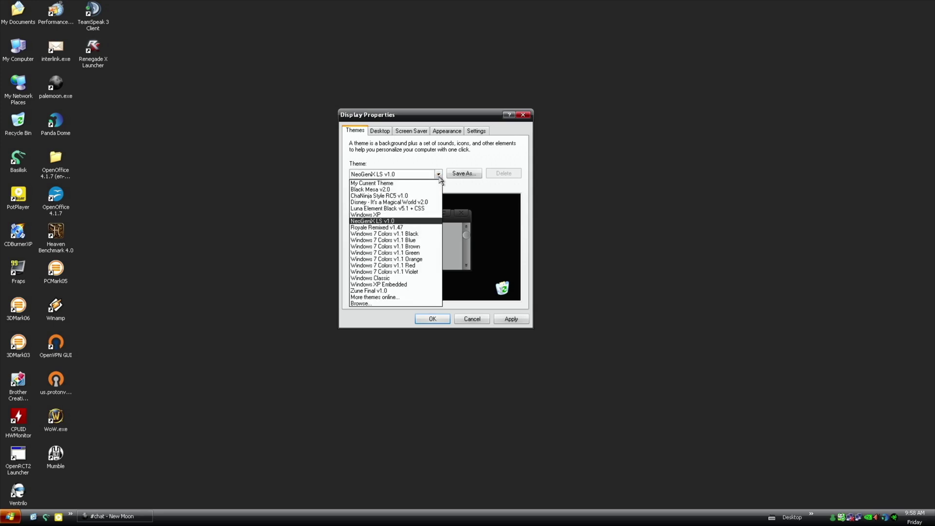
click(414, 291)
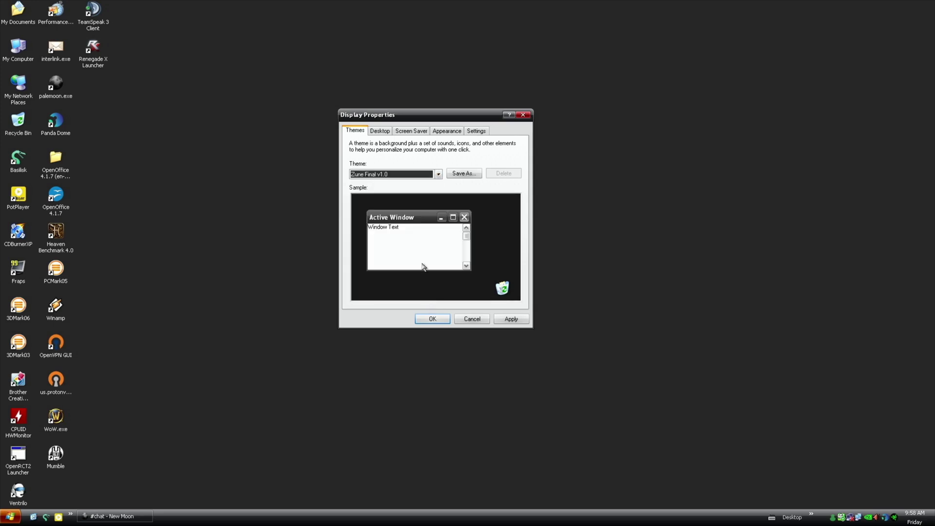
click(510, 321)
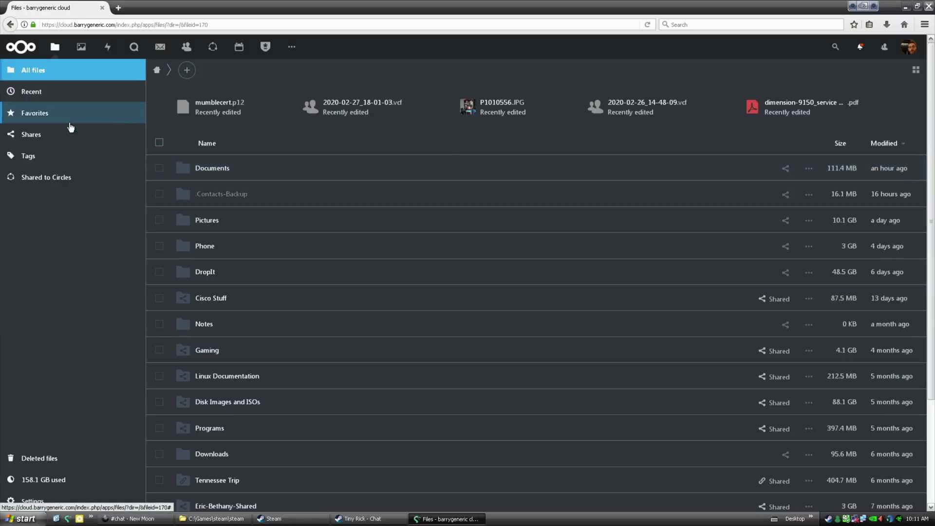
In the Cisco Stuff folder, check Router IOS, come back, and open ios commands.docx.
scroll(317, 235, down, 3)
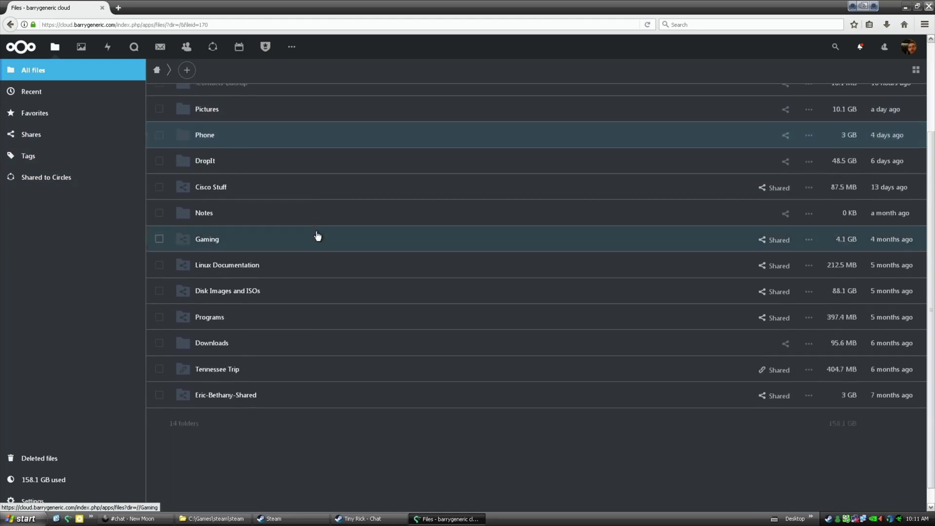
click(244, 186)
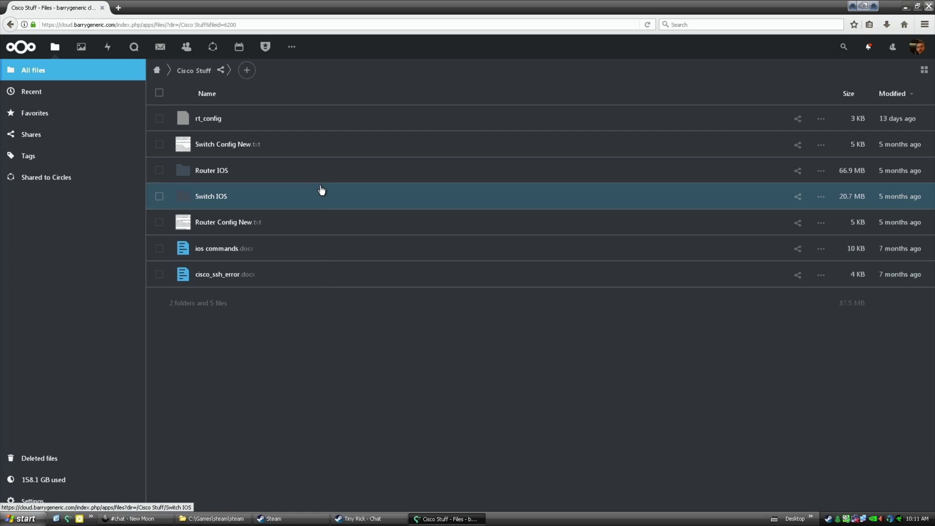
click(220, 173)
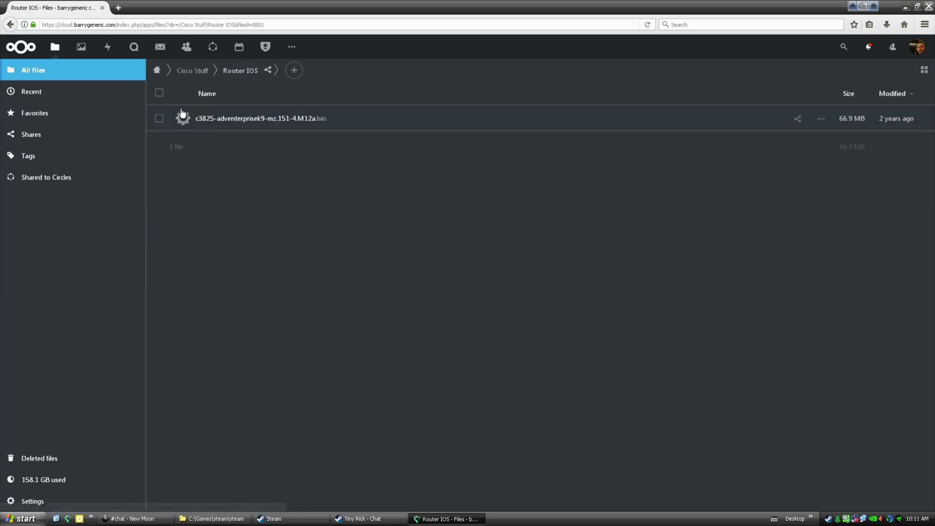
click(10, 24)
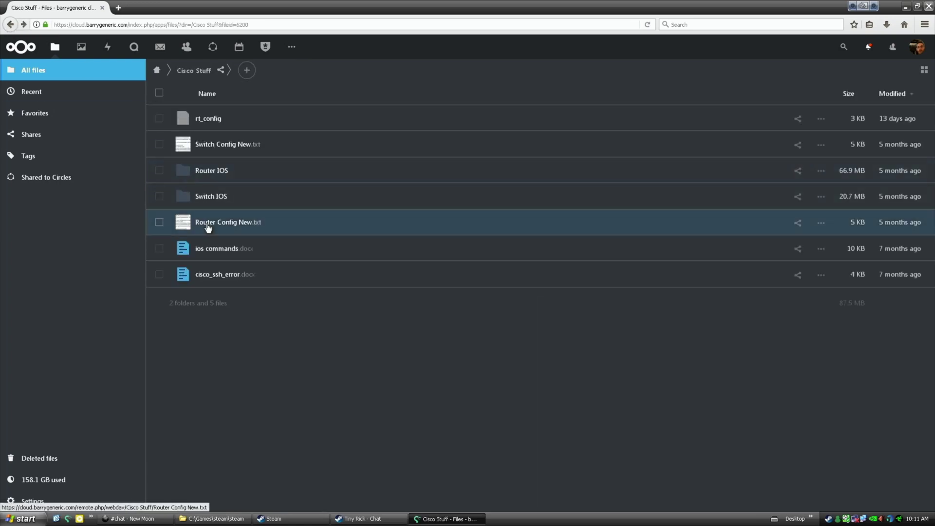
click(225, 251)
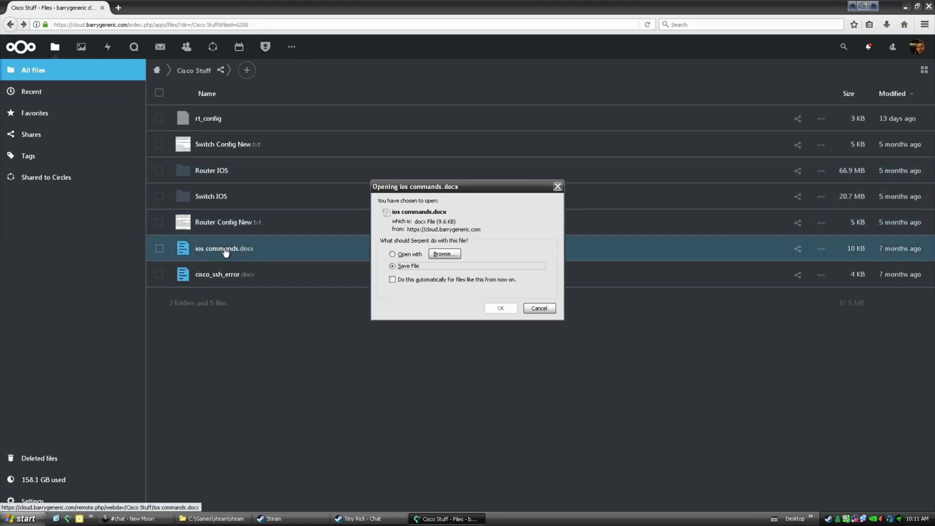
Choose OpenOffice Writer as the application to open ios commands.docx.
click(445, 254)
click(460, 227)
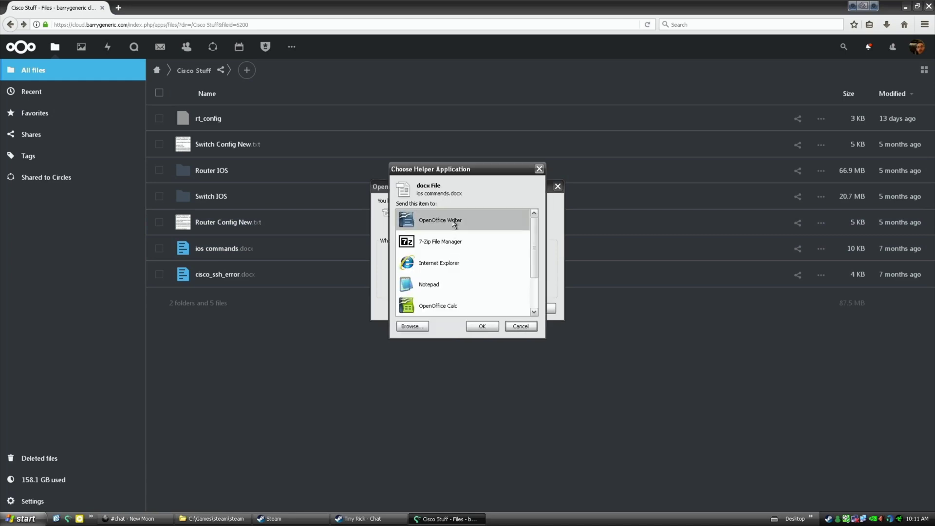
click(492, 329)
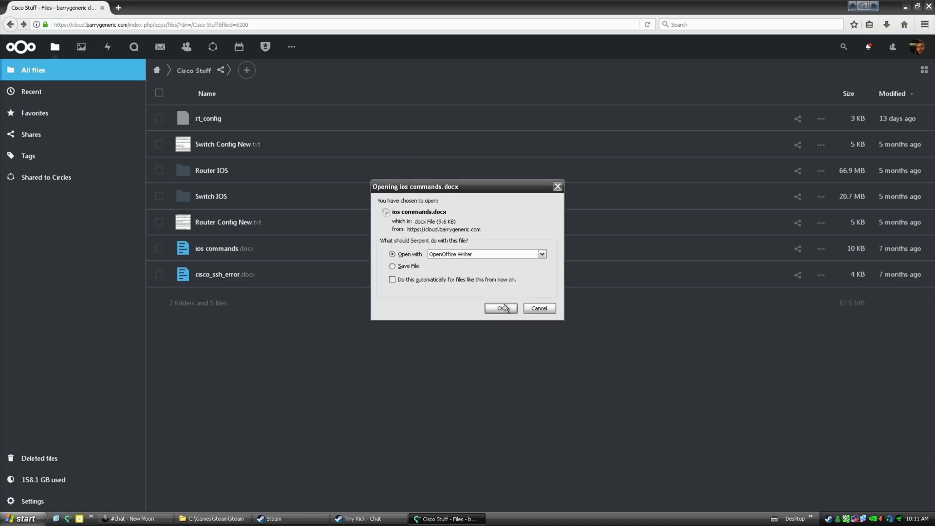
click(501, 308)
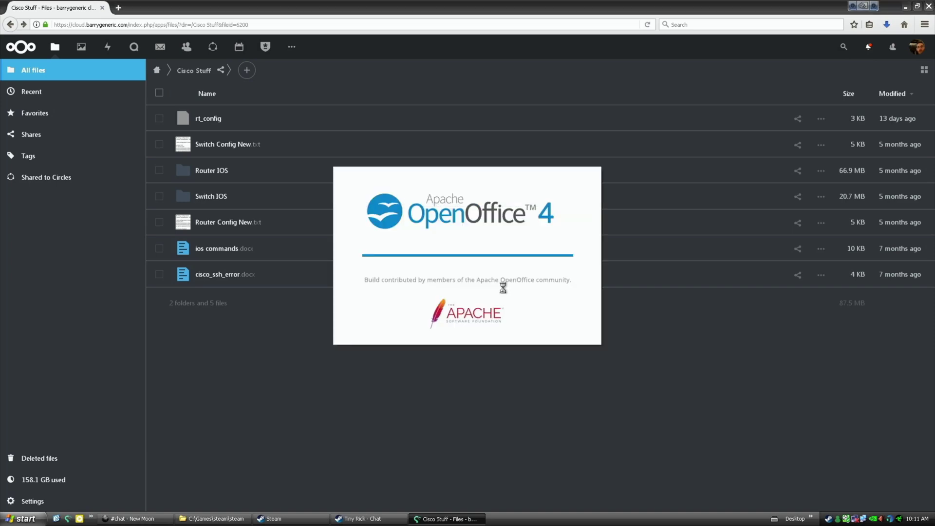
Skim the ios commands document in Writer, then close the window.
scroll(295, 213, down, 5)
scroll(294, 215, up, 5)
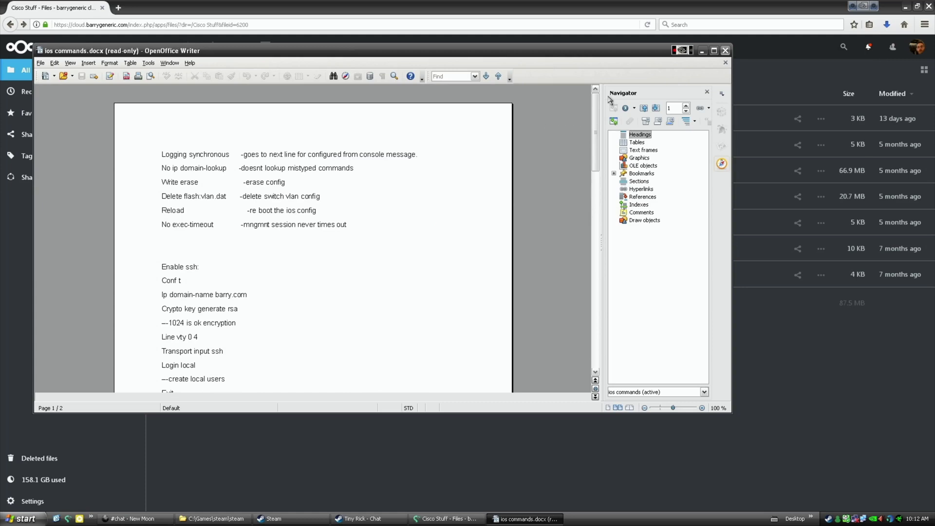
click(725, 51)
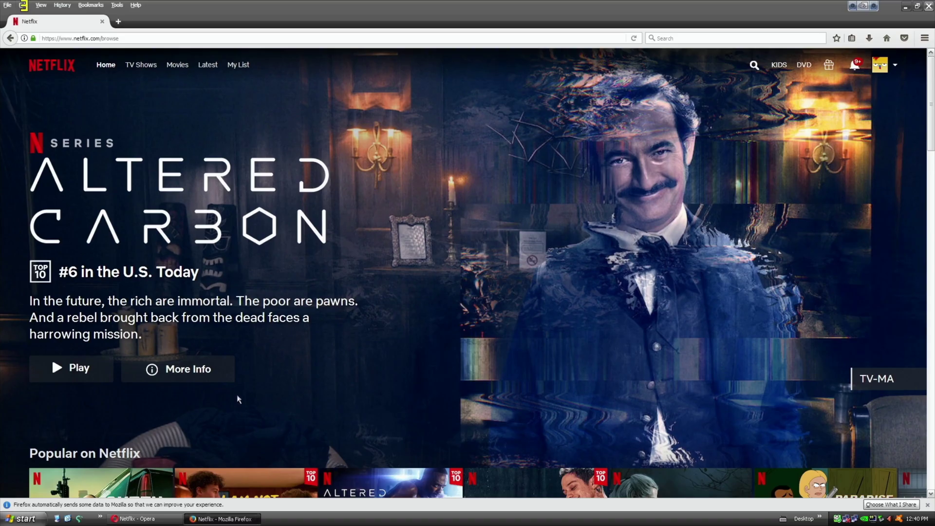
Scroll down and back up the Netflix home page.
scroll(257, 369, down, 5)
scroll(92, 377, up, 5)
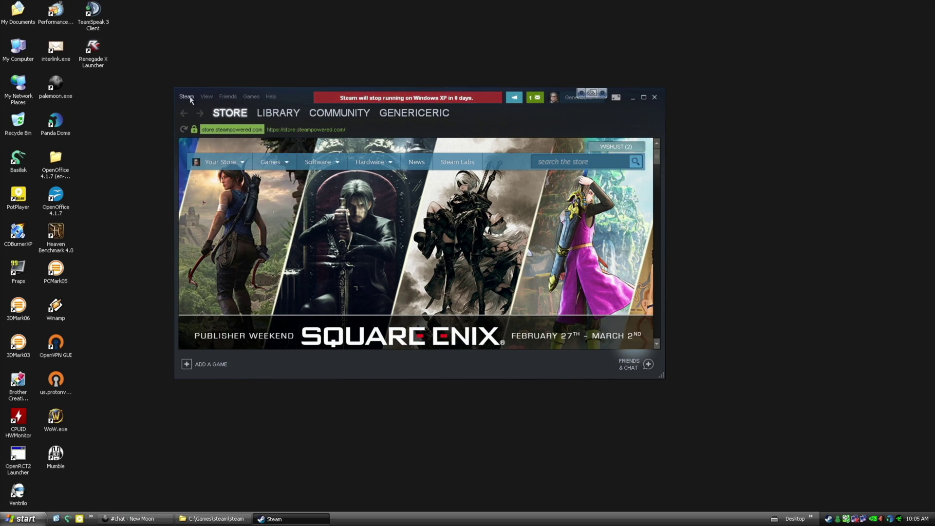
click(187, 97)
click(186, 97)
Look over the game categories in the Steam library.
click(190, 100)
mouse_move(277, 117)
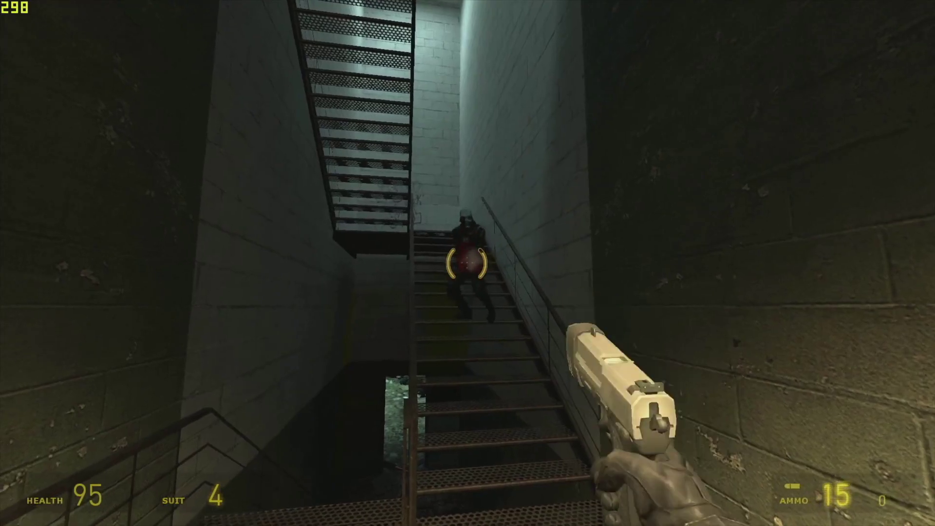